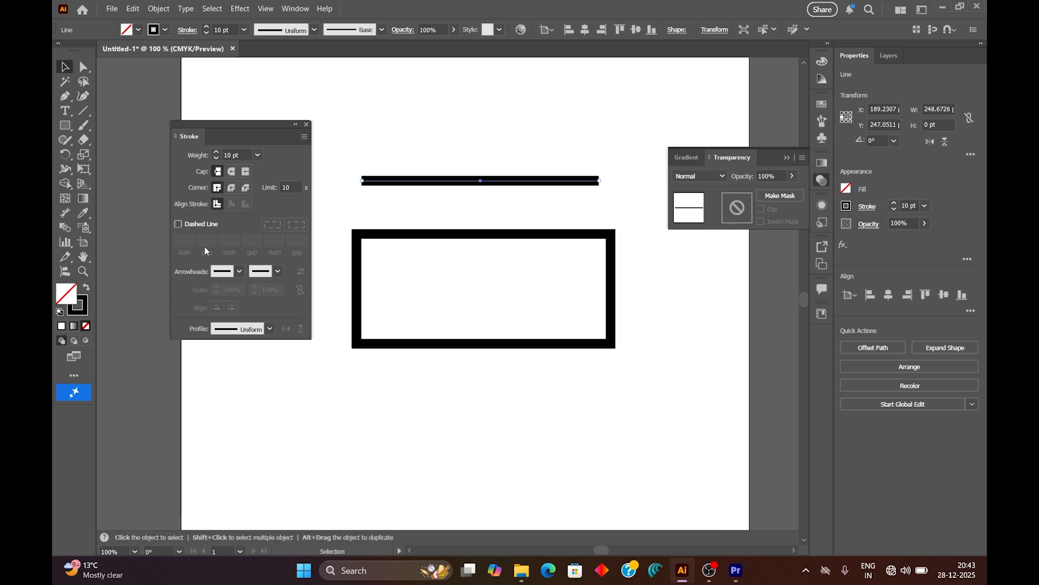
Make the selected line's stroke dashed with a 25 pt dash, 5 pt gap, 8 pt dash and 12 pt gap.
{"action": "left_click", "coordinate": [178, 224]}
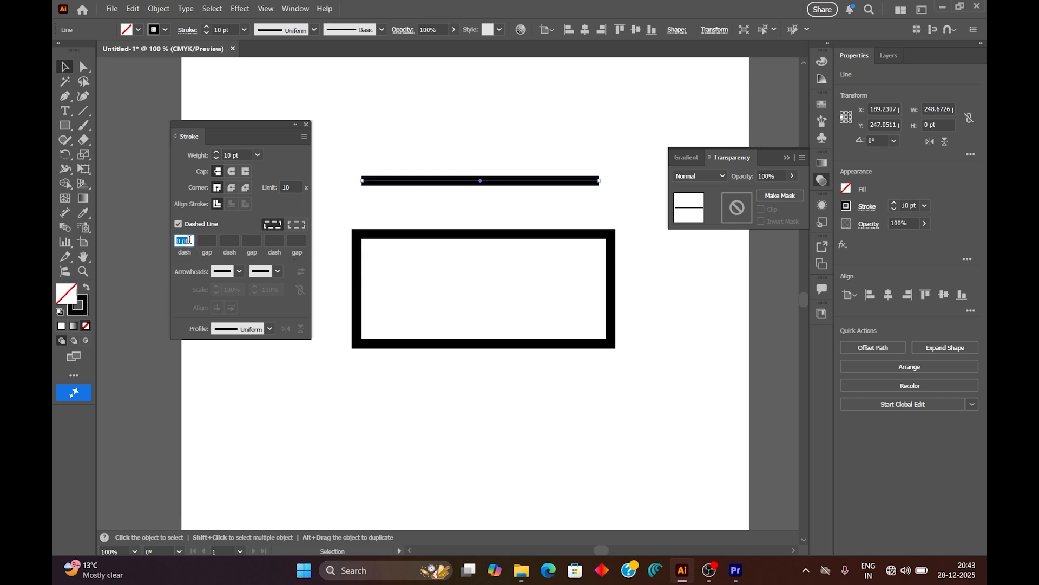
{"action": "type", "text": "25"}
{"action": "key", "text": "Tab"}
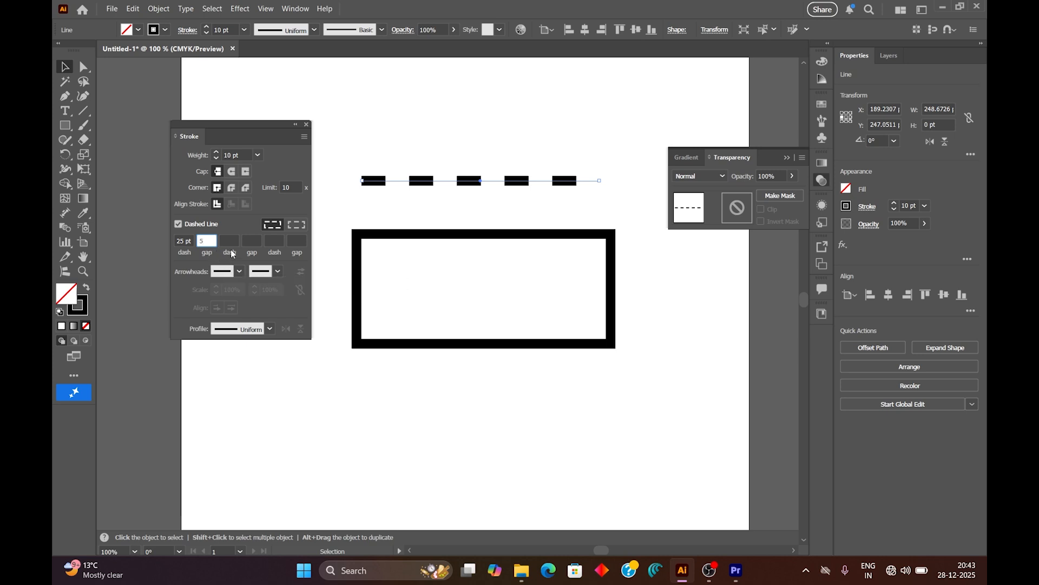
{"action": "left_click", "coordinate": [234, 241]}
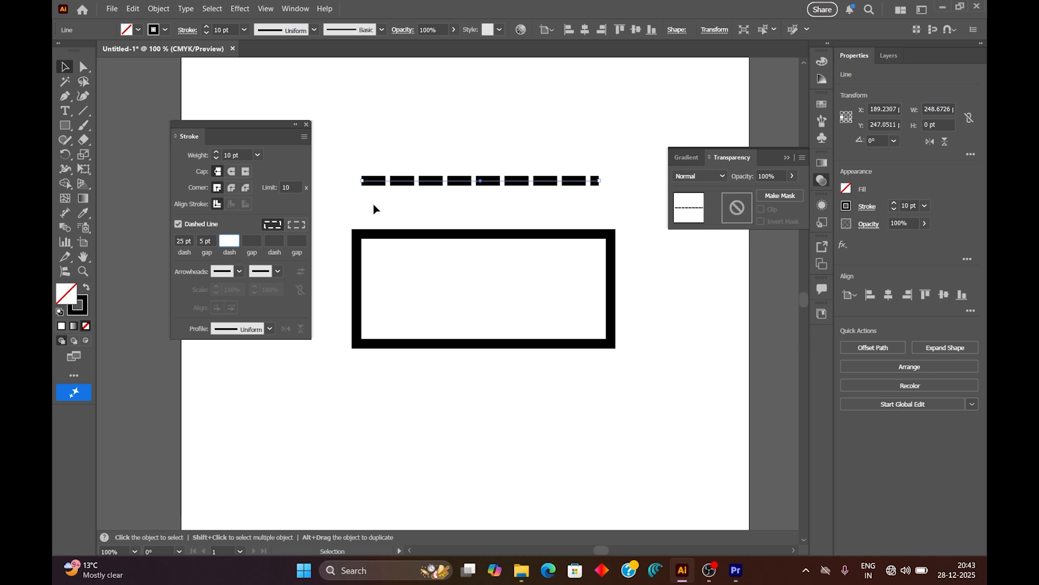
{"action": "type", "text": "8"}
{"action": "key", "text": "Tab"}
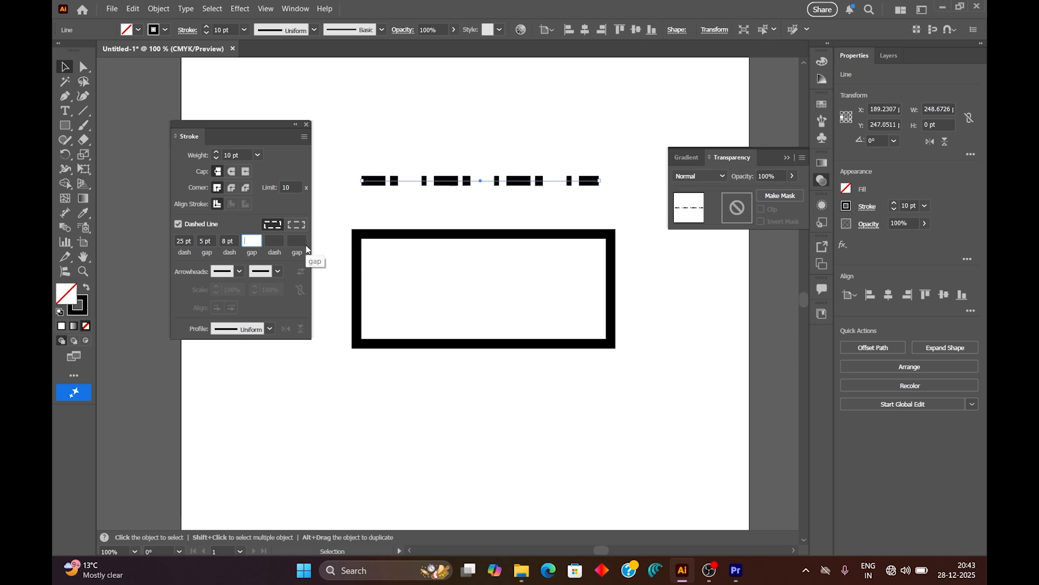
{"action": "type", "text": "12"}
{"action": "key", "text": "Tab"}
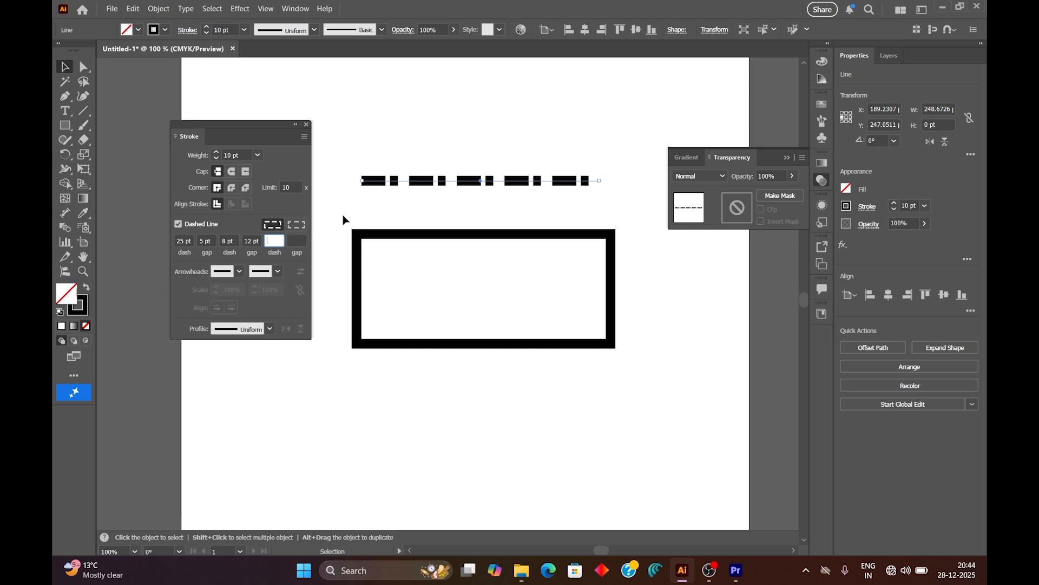
Select the rectangle, give it a dashed stroke and set its first dash to 20 pt.
{"action": "left_click_drag", "start_coordinate": [343, 215], "coordinate": [647, 374]}
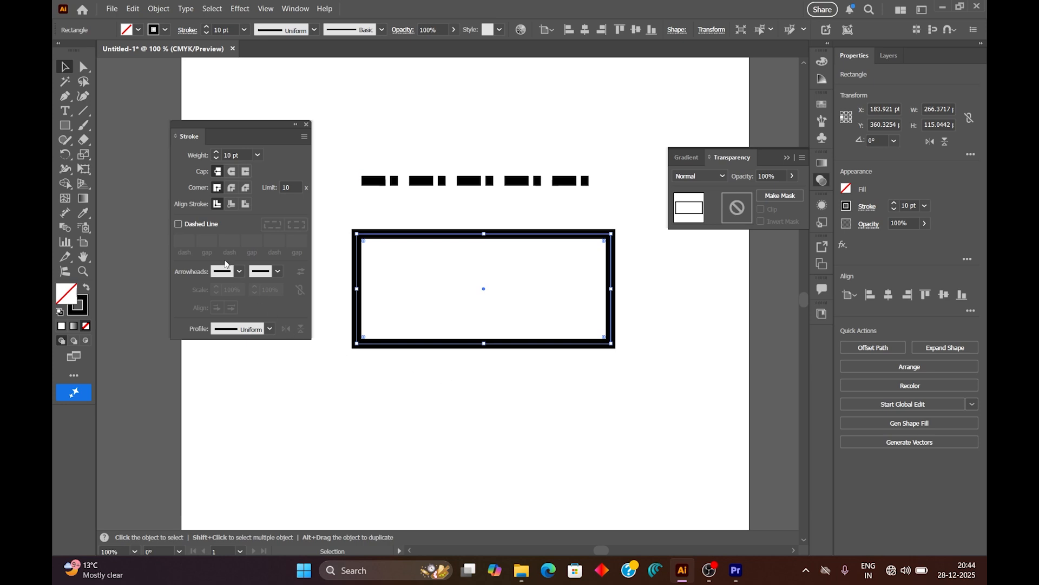
{"action": "left_click", "coordinate": [198, 225]}
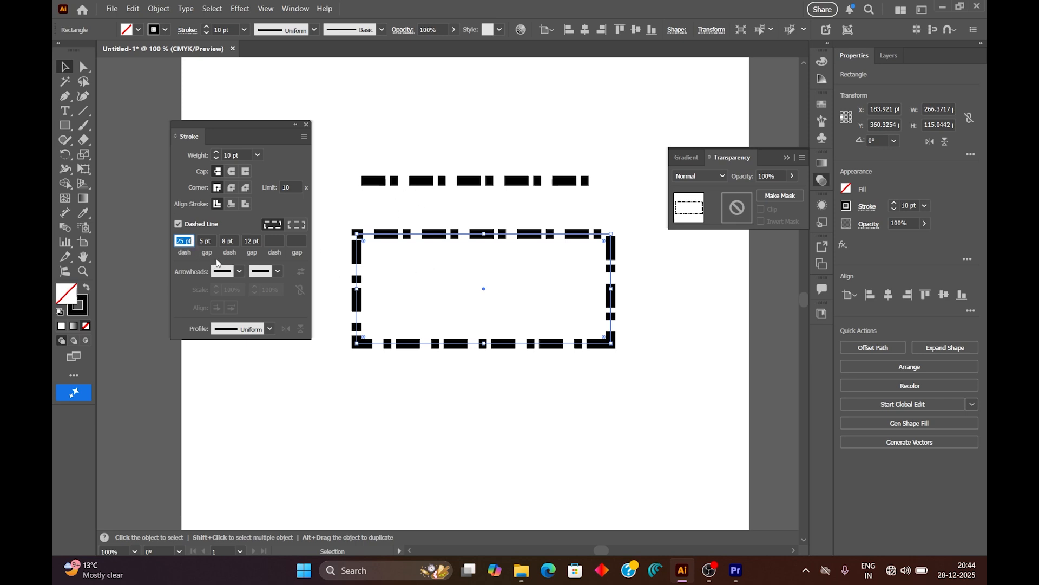
{"action": "left_click", "coordinate": [186, 240]}
{"action": "key", "text": "BackSpace"}
{"action": "type", "text": "0"}
{"action": "key", "text": "Tab"}
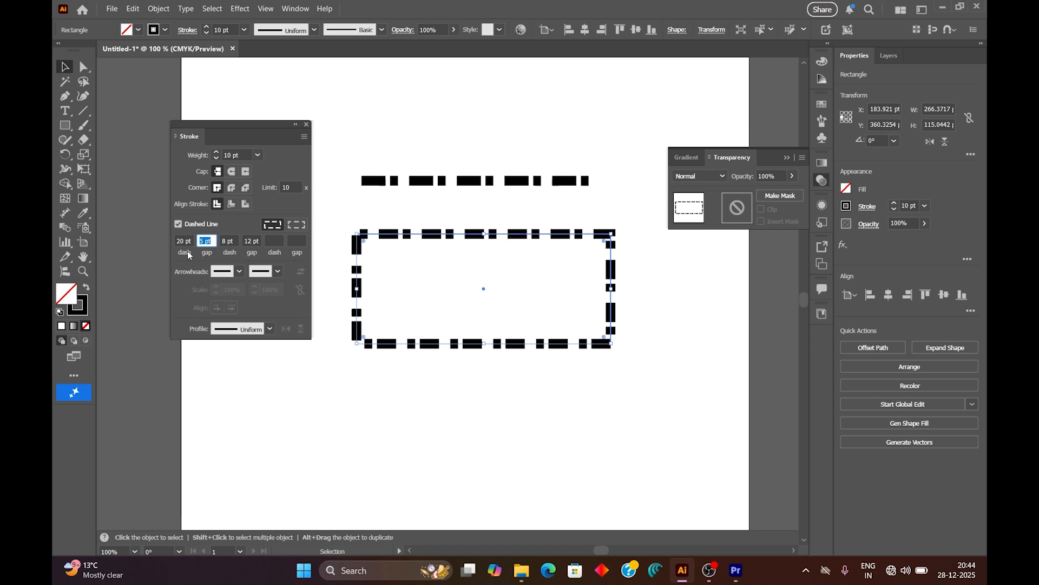
Complete the rectangle's pattern with an 8 pt gap, 4 pt dash and 20 pt gap, and align the dashes to its corners.
{"action": "type", "text": "8"}
{"action": "key", "text": "Tab"}
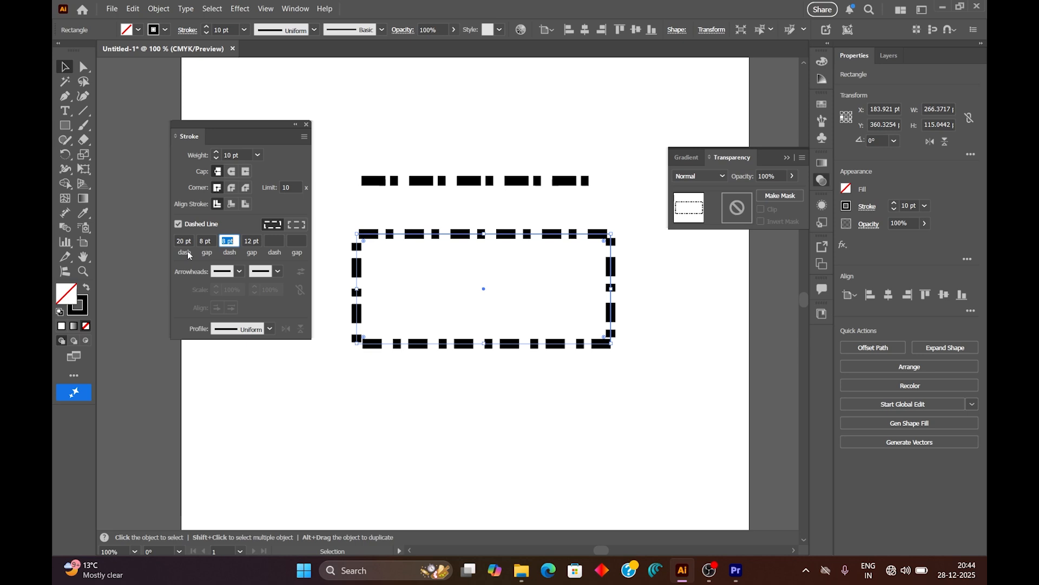
{"action": "type", "text": "4"}
{"action": "key", "text": "Tab"}
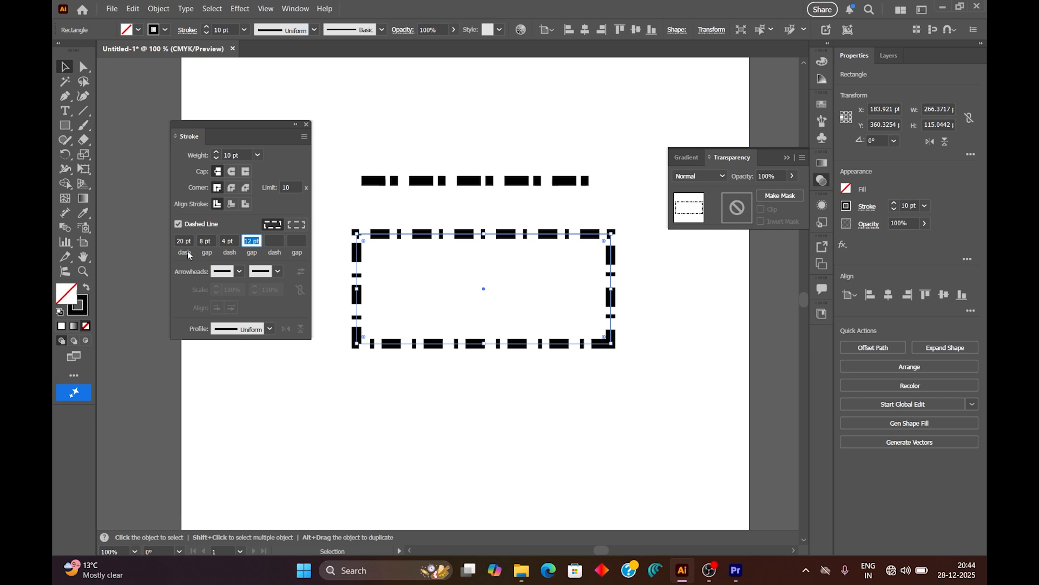
{"action": "type", "text": "20"}
{"action": "key", "text": "Tab"}
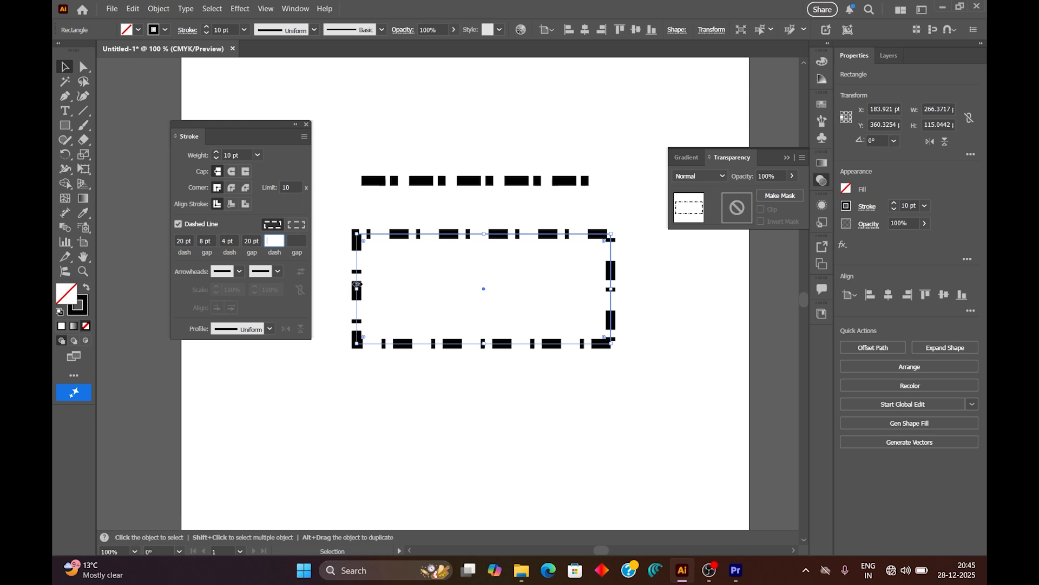
{"action": "left_click", "coordinate": [302, 227]}
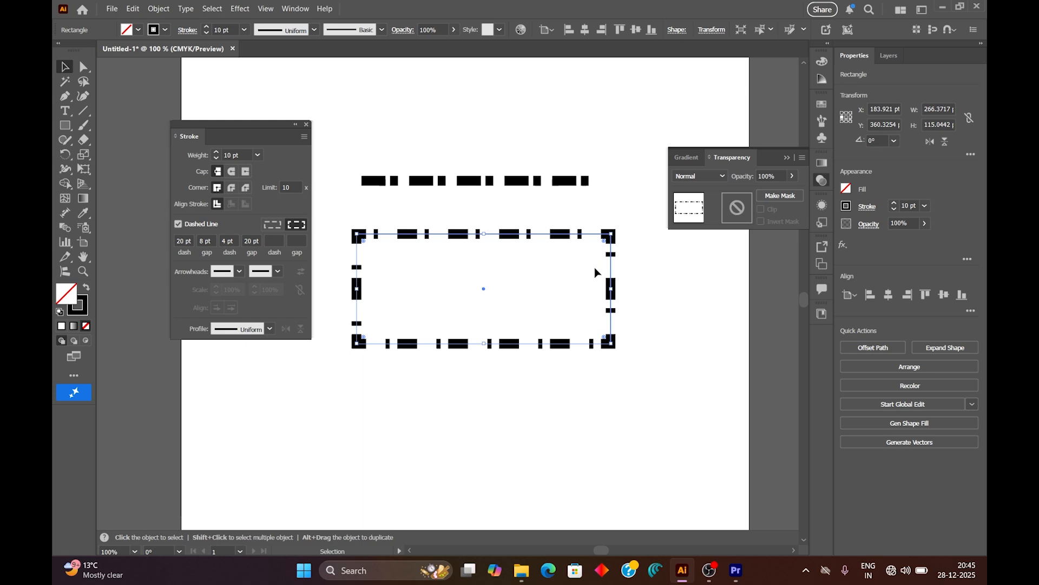
{"action": "left_click", "coordinate": [328, 373]}
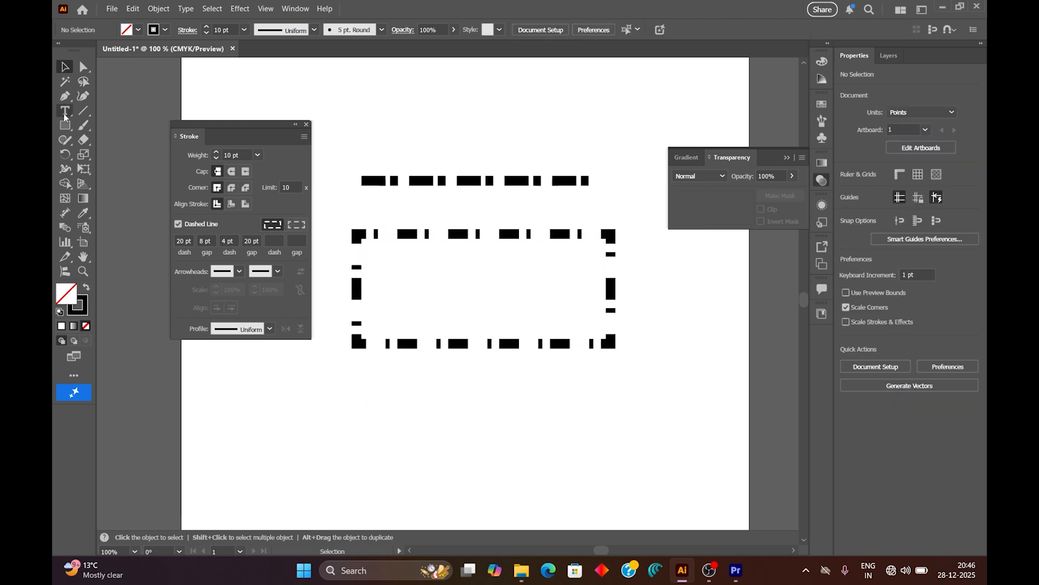
Draw a horizontal line about 335 pt long below the rectangle and set its two dash and two gap values to 0 pt.
{"action": "left_click", "coordinate": [83, 111]}
{"action": "left_click_drag", "start_coordinate": [270, 406], "coordinate": [590, 406]}
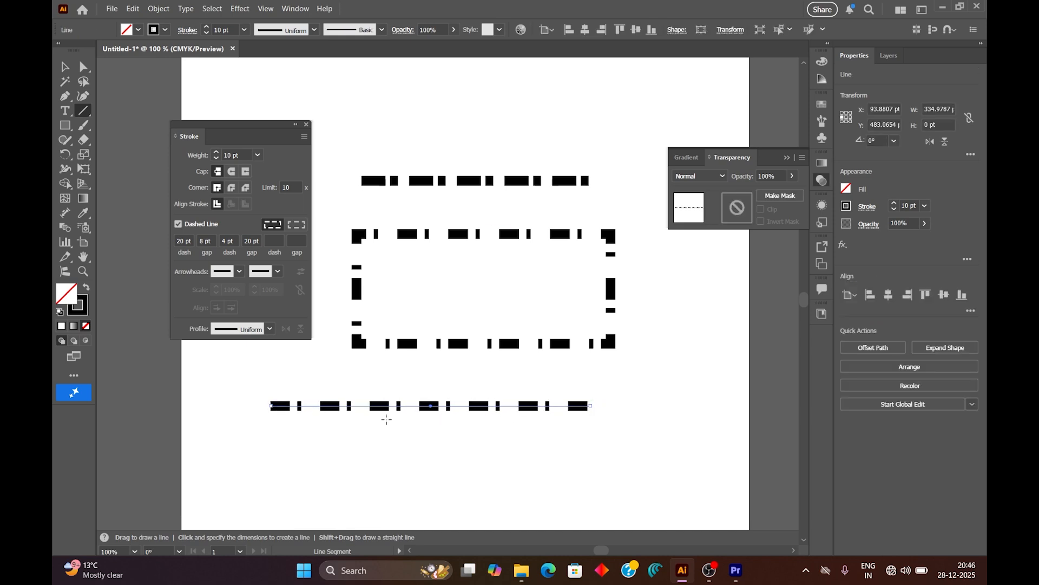
{"action": "left_click", "coordinate": [184, 241]}
{"action": "type", "text": "0"}
{"action": "key", "text": "Tab"}
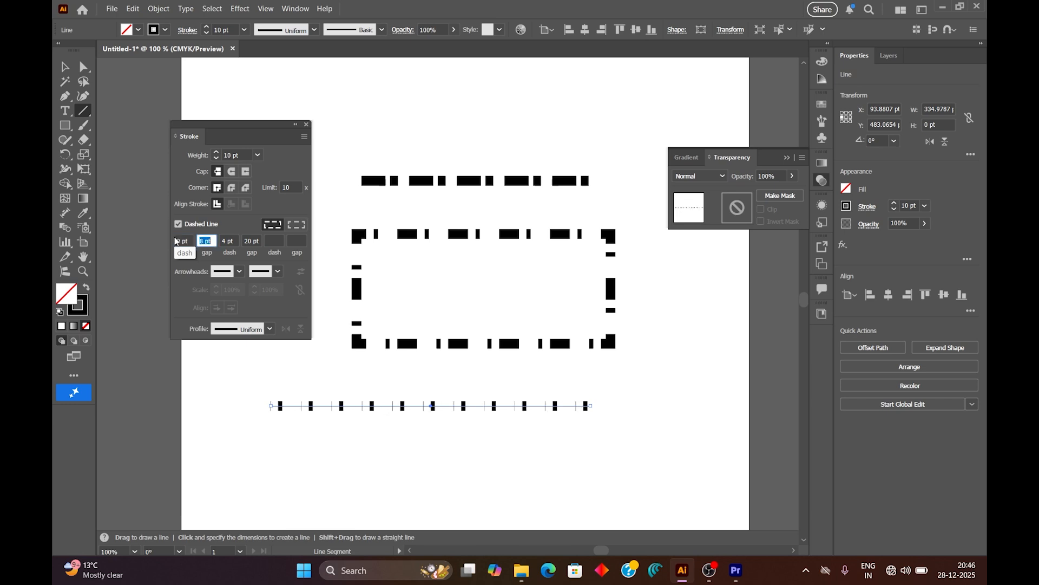
{"action": "type", "text": "0"}
{"action": "key", "text": "Tab"}
{"action": "type", "text": "0"}
{"action": "key", "text": "Tab"}
{"action": "type", "text": "0"}
{"action": "key", "text": "Tab"}
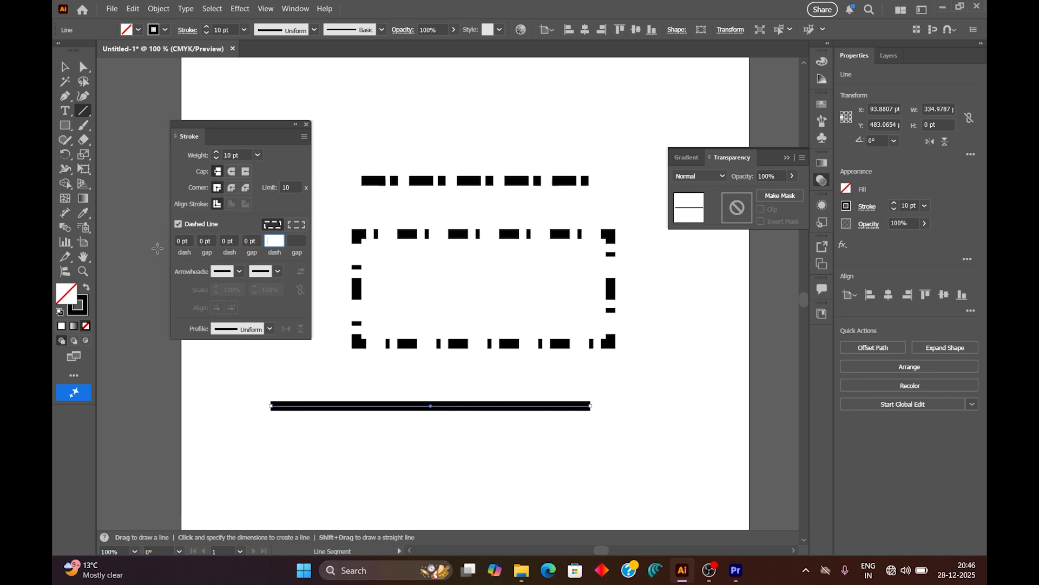
Set the new line's first gap to 38 pt.
{"action": "left_click", "coordinate": [204, 239]}
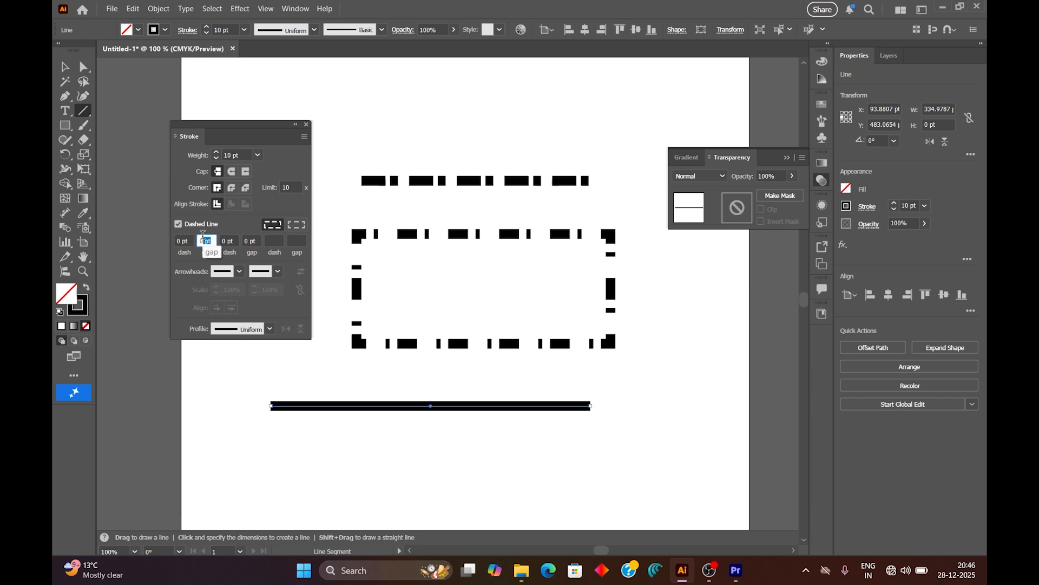
{"action": "type", "text": "5"}
{"action": "key", "text": "Return"}
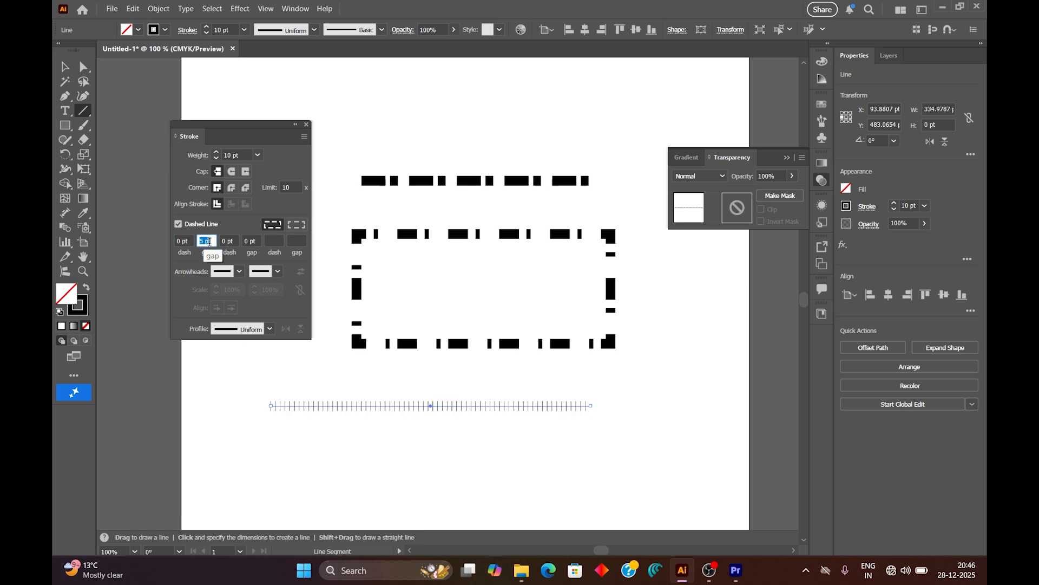
{"action": "type", "text": "25"}
{"action": "key", "text": "Return"}
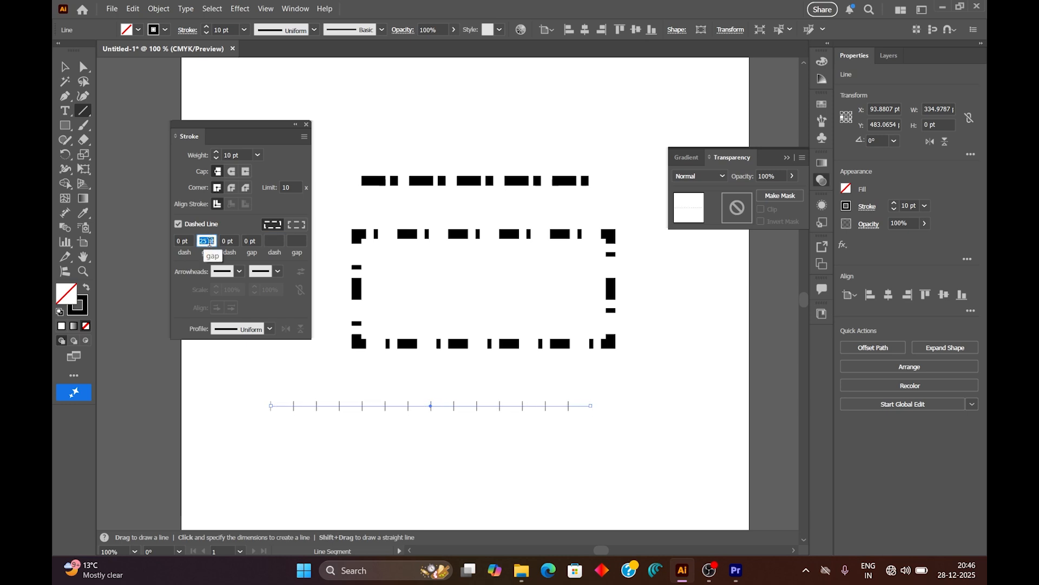
{"action": "key", "text": "Up"}
{"action": "key", "text": "Down"}
{"action": "key", "text": "Up"}
{"action": "key", "text": "Up"}
{"action": "key", "text": "Up"}
{"action": "key", "text": "Up"}
{"action": "key", "text": "Up"}
{"action": "key", "text": "Up"}
{"action": "key", "text": "Up"}
{"action": "key", "text": "Up"}
{"action": "key", "text": "Up"}
{"action": "key", "text": "Up"}
{"action": "key", "text": "Up"}
{"action": "key", "text": "Up"}
{"action": "key", "text": "Up"}
{"action": "left_click", "coordinate": [226, 241]}
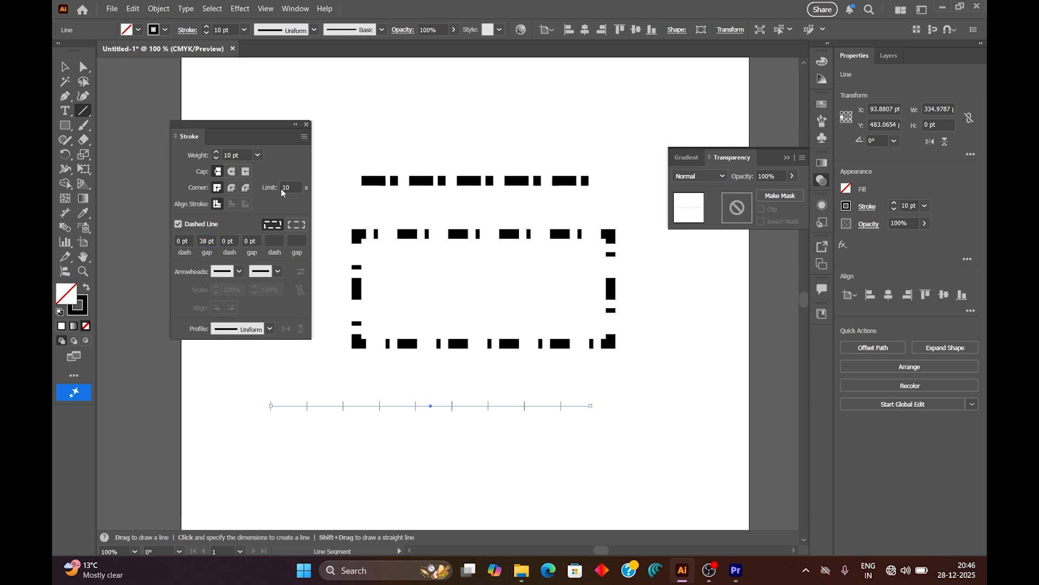
Increase the line's stroke weight to 16 pt and set its first dash to 15 pt.
{"action": "left_click", "coordinate": [257, 156]}
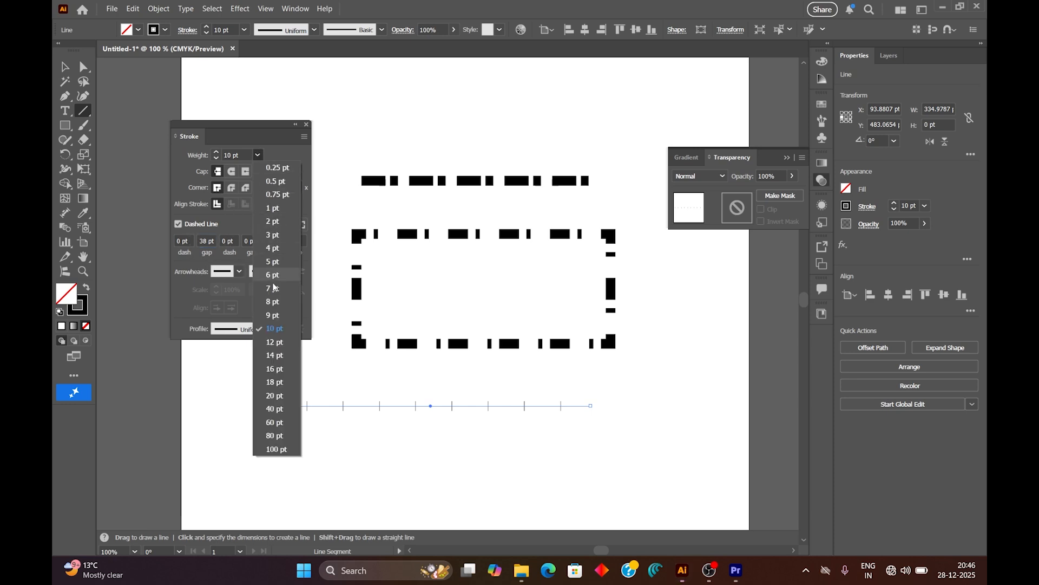
{"action": "left_click", "coordinate": [277, 370]}
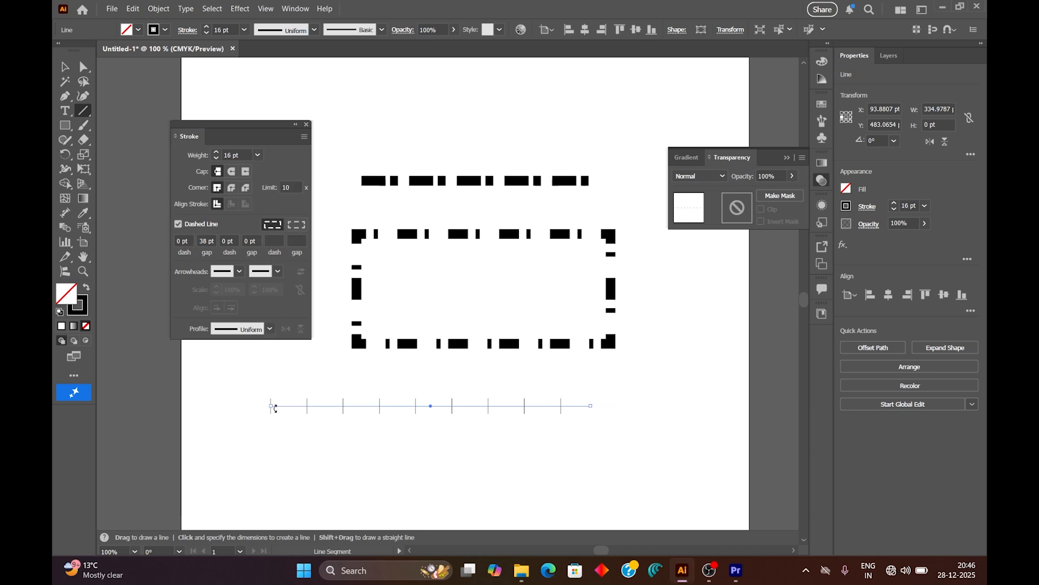
{"action": "left_click", "coordinate": [183, 241]}
{"action": "type", "text": "4"}
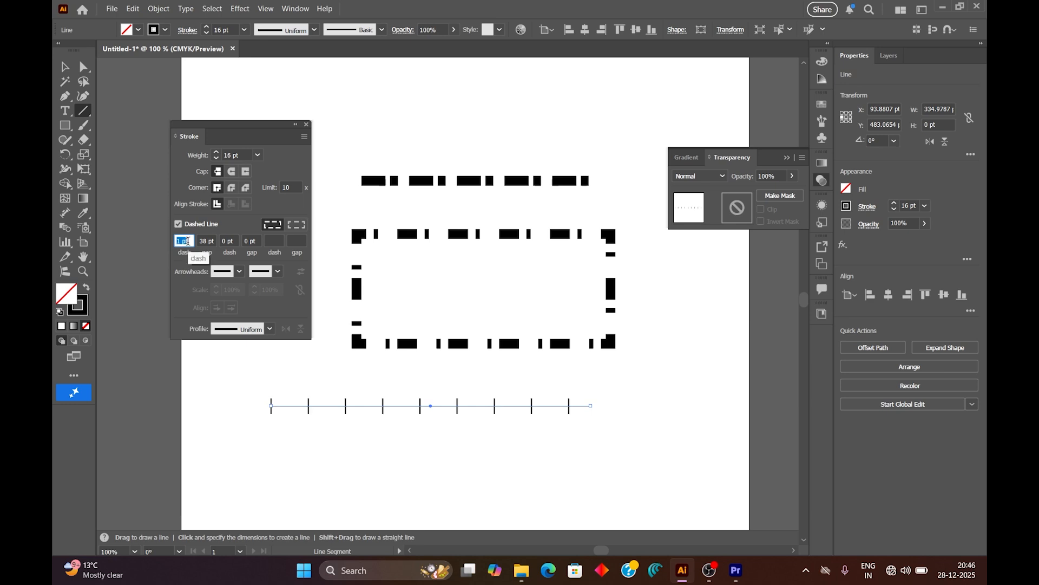
{"action": "key", "text": "Return"}
{"action": "scroll", "coordinate": [187, 242], "scroll_direction": "up", "scroll_amount": 16}
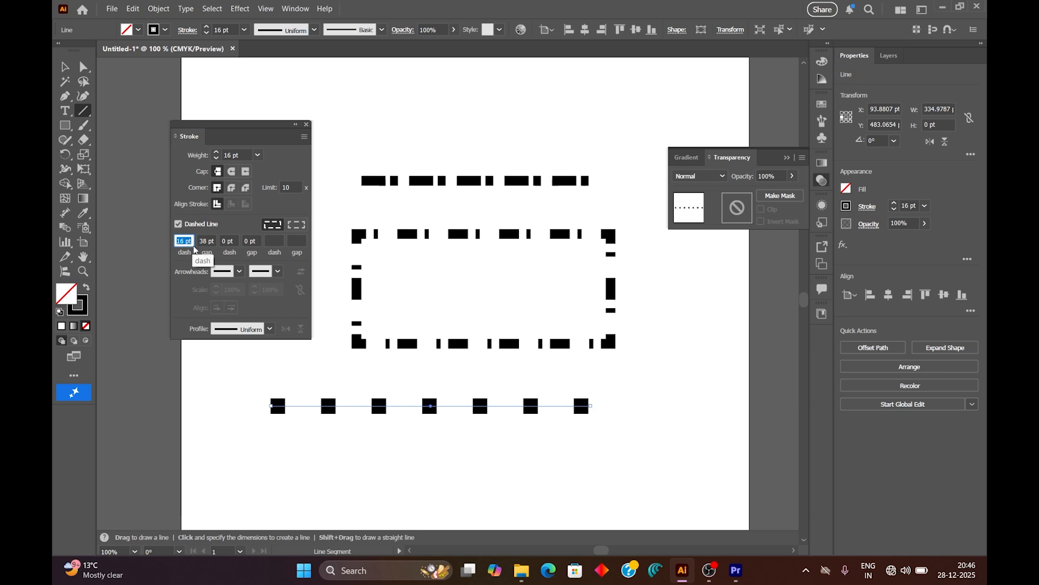
{"action": "scroll", "coordinate": [194, 248], "scroll_direction": "down", "scroll_amount": 5}
Turn the line into round dots using a round cap, a 52 pt gap and a 0 pt dash.
{"action": "left_click", "coordinate": [232, 172]}
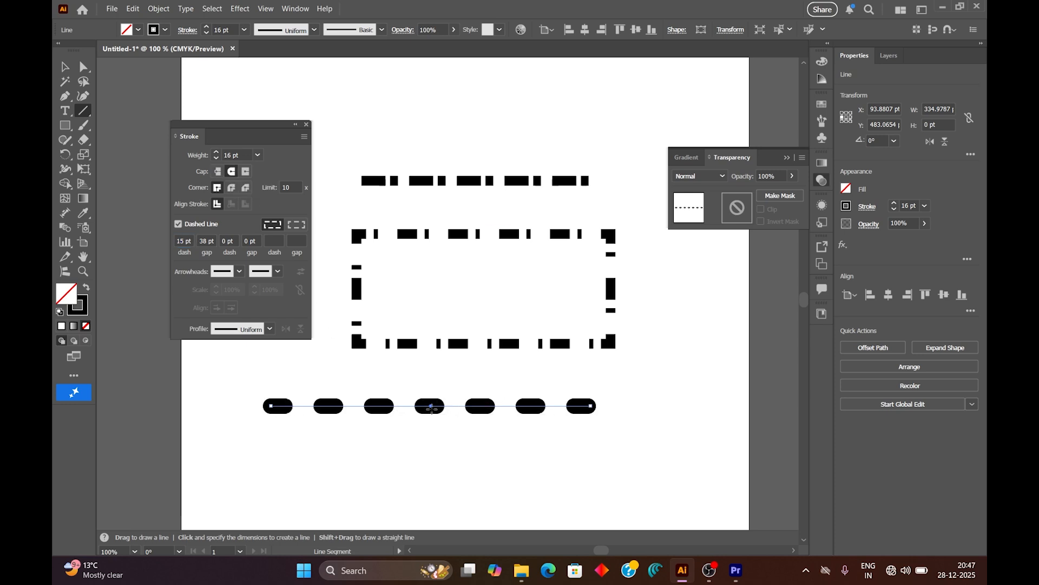
{"action": "left_click", "coordinate": [205, 240]}
{"action": "scroll", "coordinate": [204, 240], "scroll_direction": "up", "scroll_amount": 9}
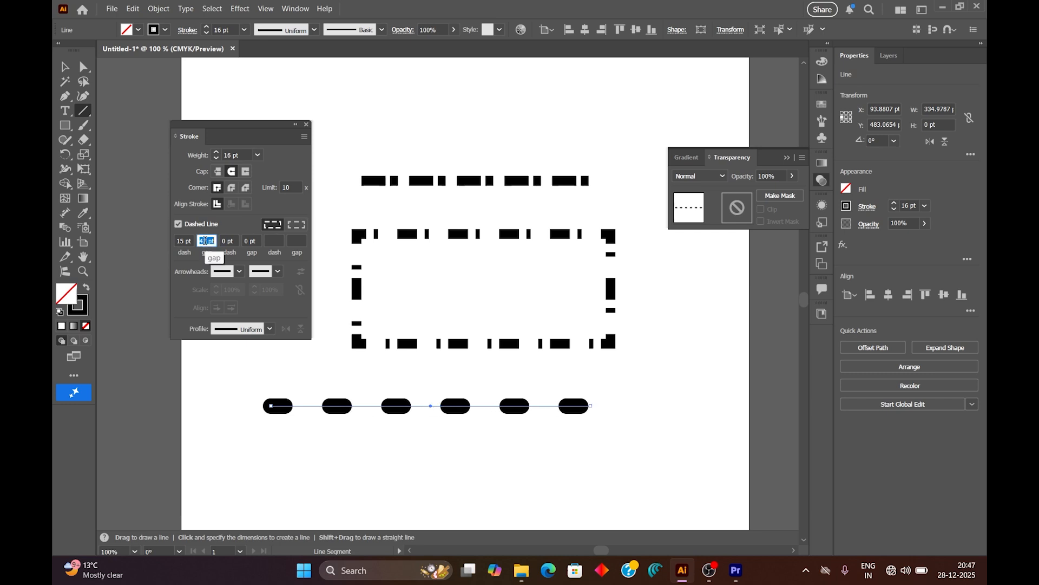
{"action": "scroll", "coordinate": [205, 241], "scroll_direction": "up", "scroll_amount": 5}
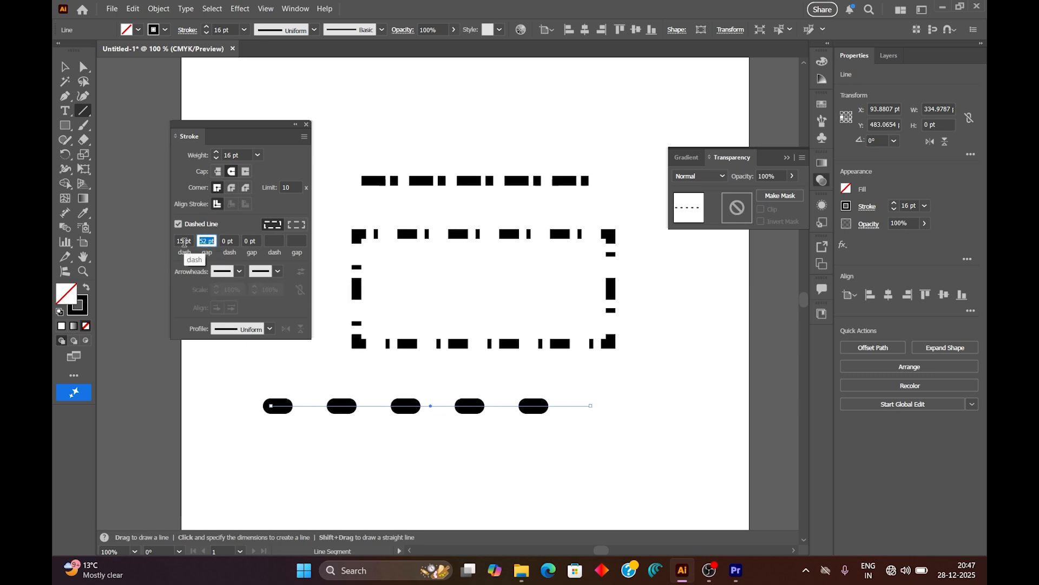
{"action": "left_click", "coordinate": [184, 242]}
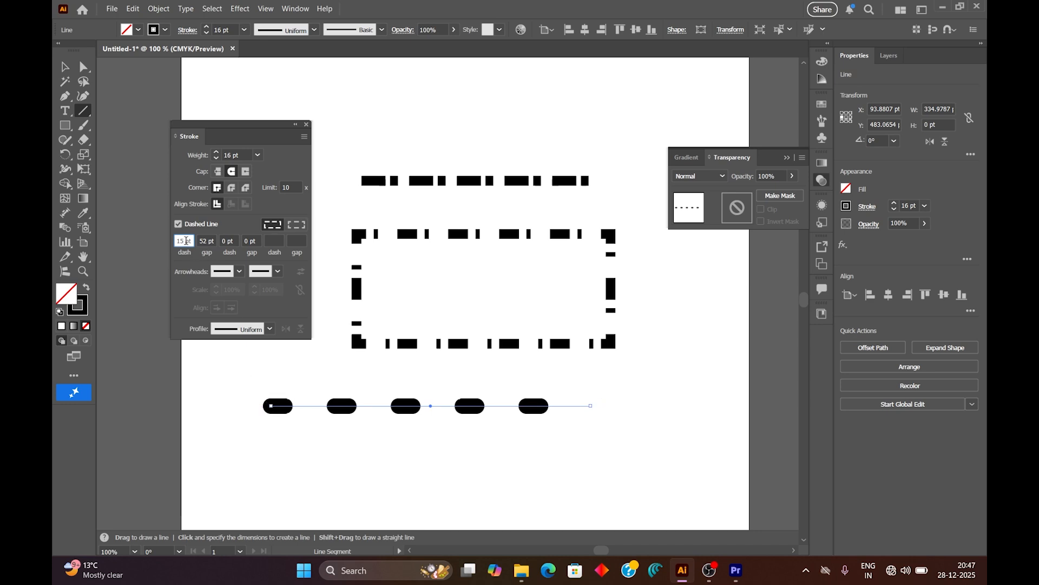
{"action": "scroll", "coordinate": [186, 240], "scroll_direction": "down", "scroll_amount": 15}
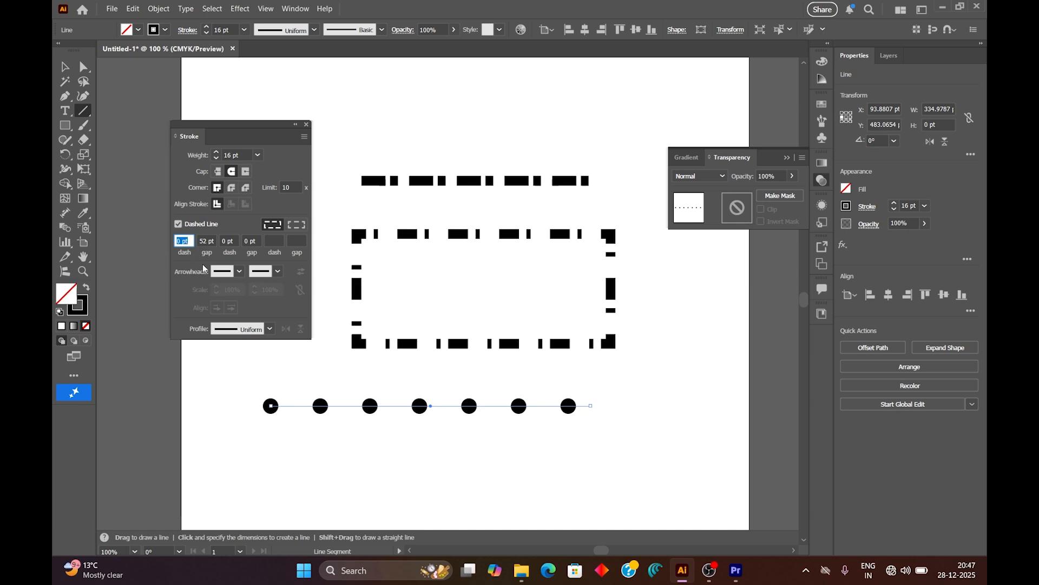
Draw a dotted rectangle about 332 by 105 pt below the dotted line and align its dots to the corners.
{"action": "left_click", "coordinate": [234, 242]}
{"action": "scroll", "coordinate": [451, 323], "scroll_direction": "down", "scroll_amount": 5}
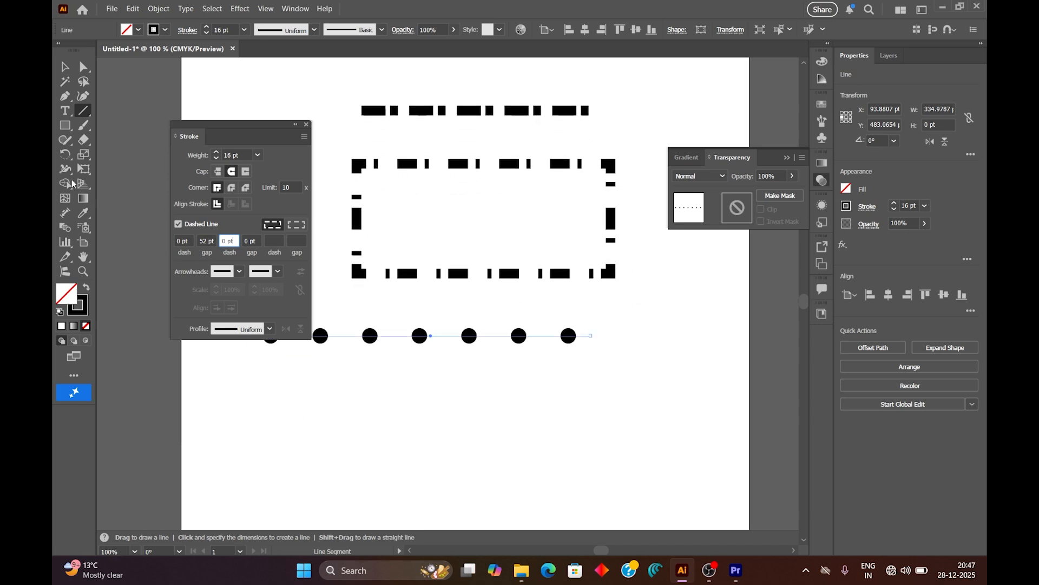
{"action": "left_click", "coordinate": [65, 126]}
{"action": "mouse_move", "coordinate": [329, 375]}
{"action": "left_mouse_down"}
{"action": "mouse_move", "coordinate": [475, 457]}
{"action": "mouse_move", "coordinate": [581, 478]}
{"action": "mouse_move", "coordinate": [645, 476]}
{"action": "left_mouse_up"}
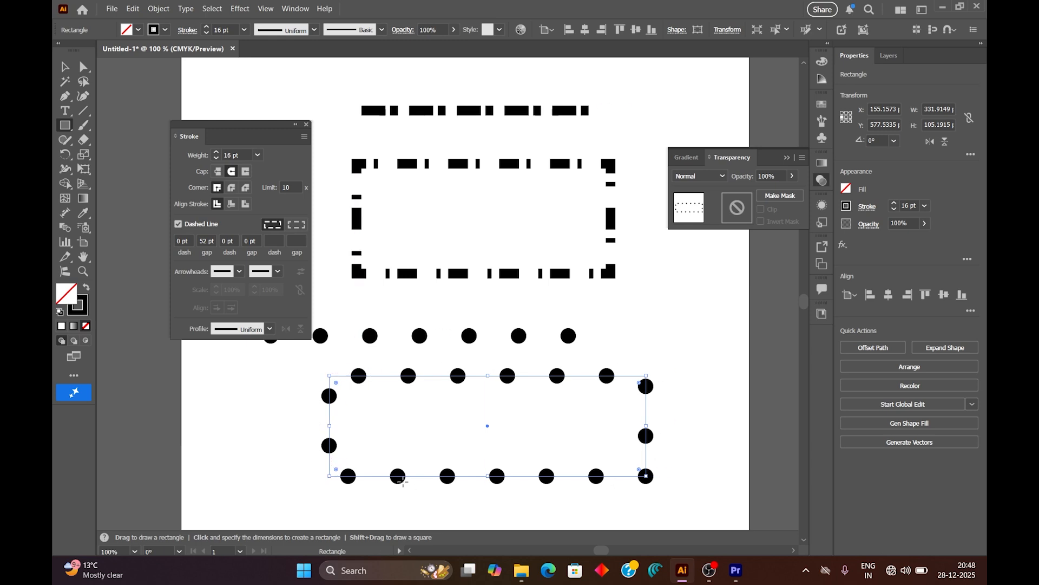
{"action": "left_click", "coordinate": [302, 230]}
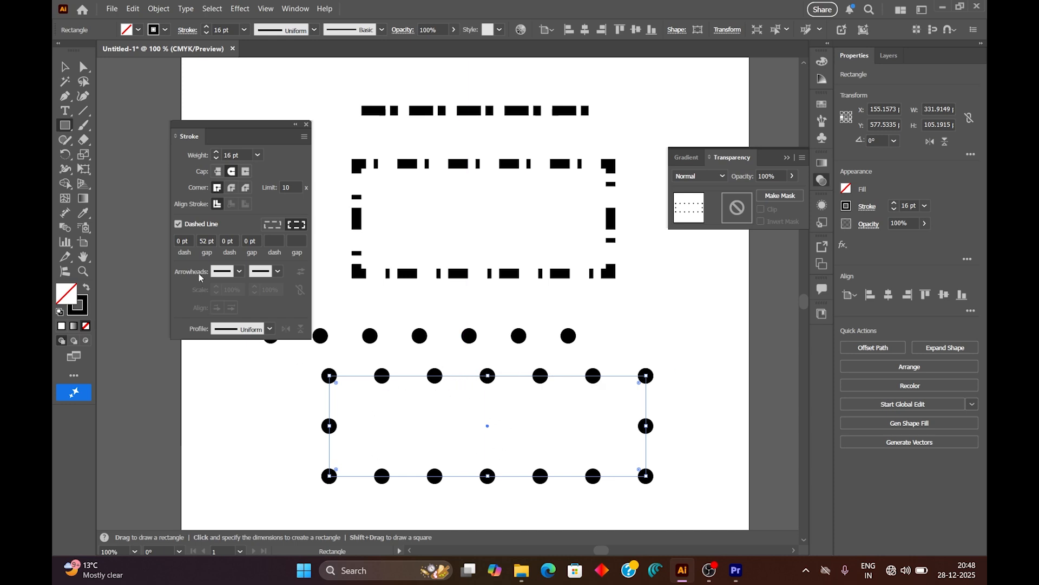
Reduce the dotted rectangle's first gap to 36 pt and switch to the Selection tool.
{"action": "left_click", "coordinate": [206, 240]}
{"action": "scroll", "coordinate": [206, 240], "scroll_direction": "down", "scroll_amount": 2}
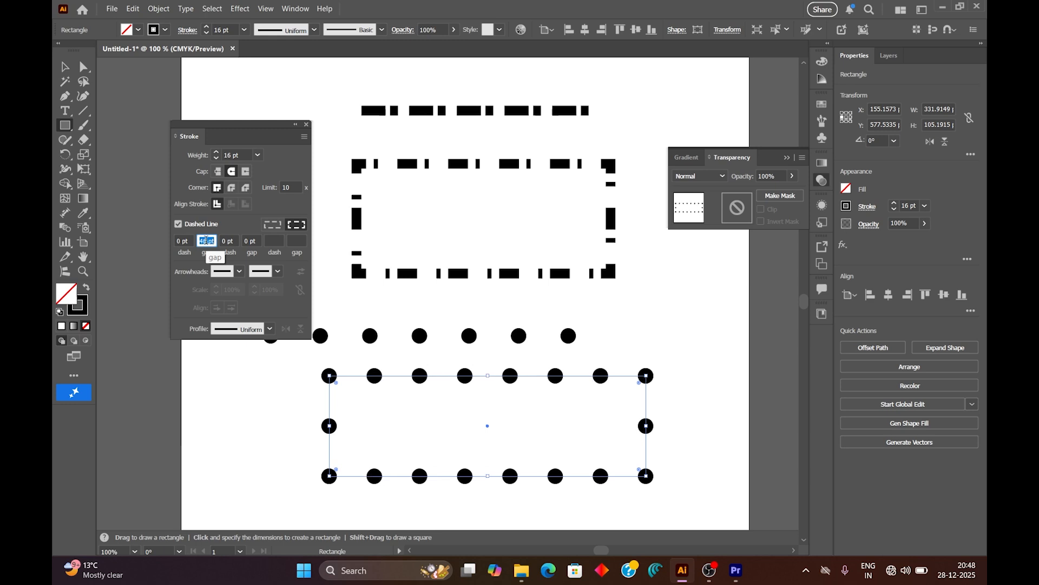
{"action": "scroll", "coordinate": [206, 240], "scroll_direction": "down", "scroll_amount": 5}
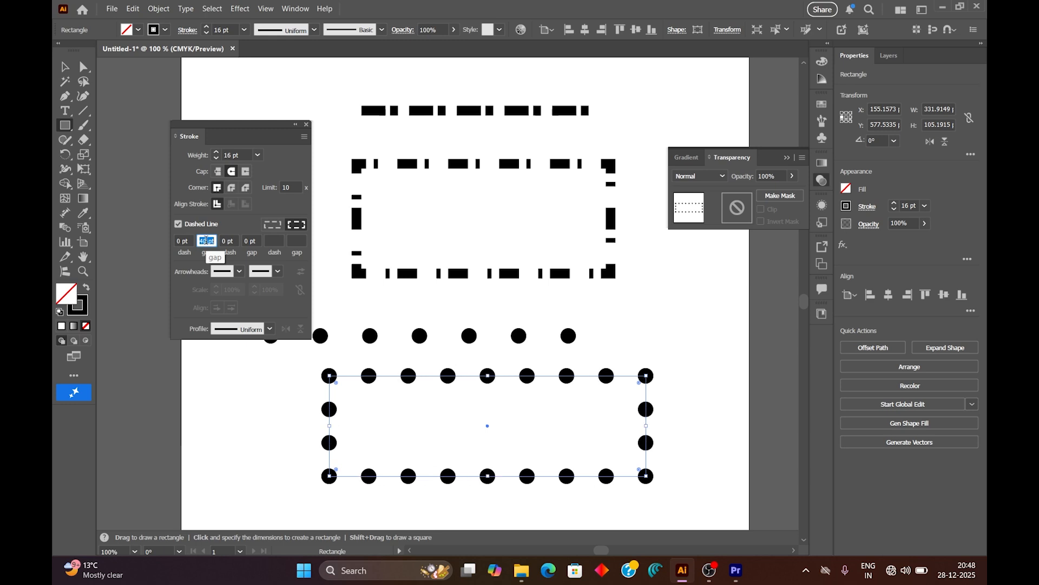
{"action": "scroll", "coordinate": [207, 240], "scroll_direction": "down", "scroll_amount": 2}
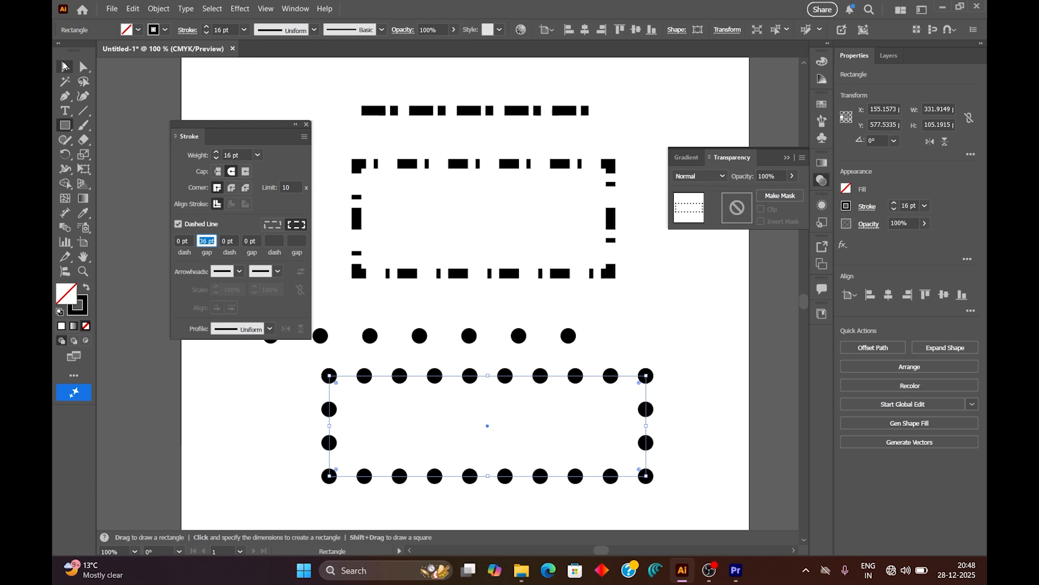
{"action": "key", "text": "v"}
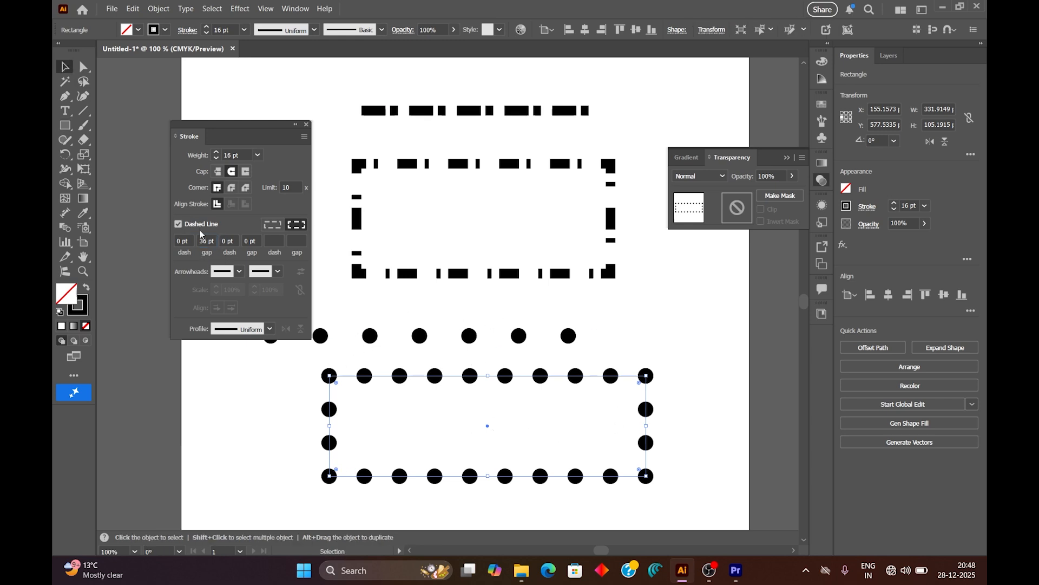